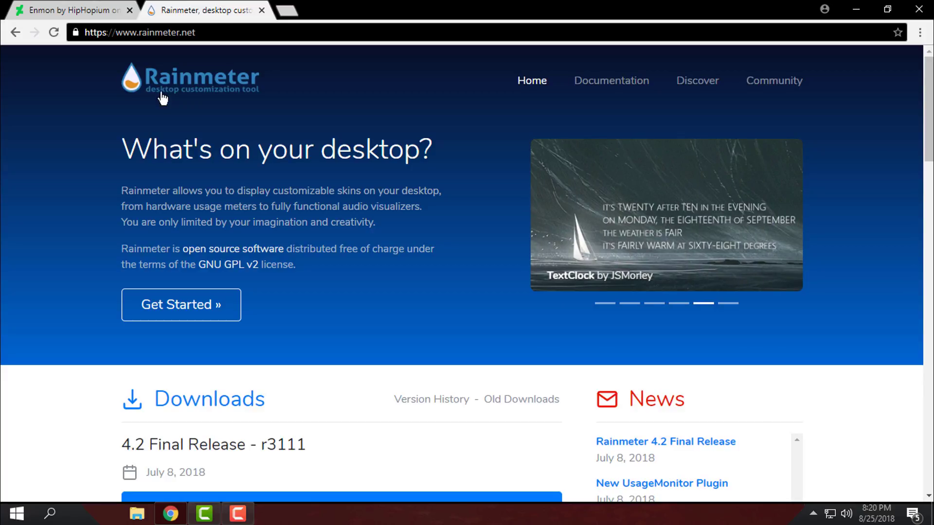
pyautogui.scroll(-3, 262, 260)
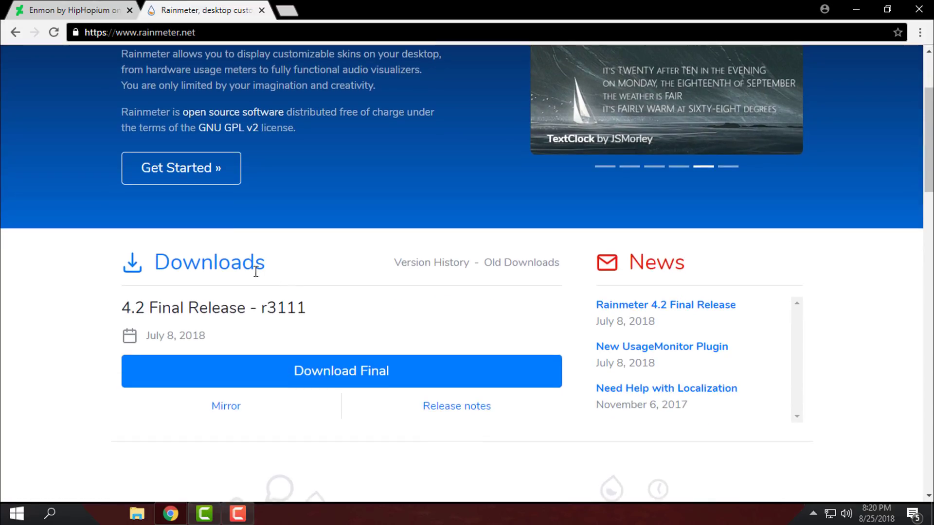
pyautogui.click(201, 24)
pyautogui.click(197, 32)
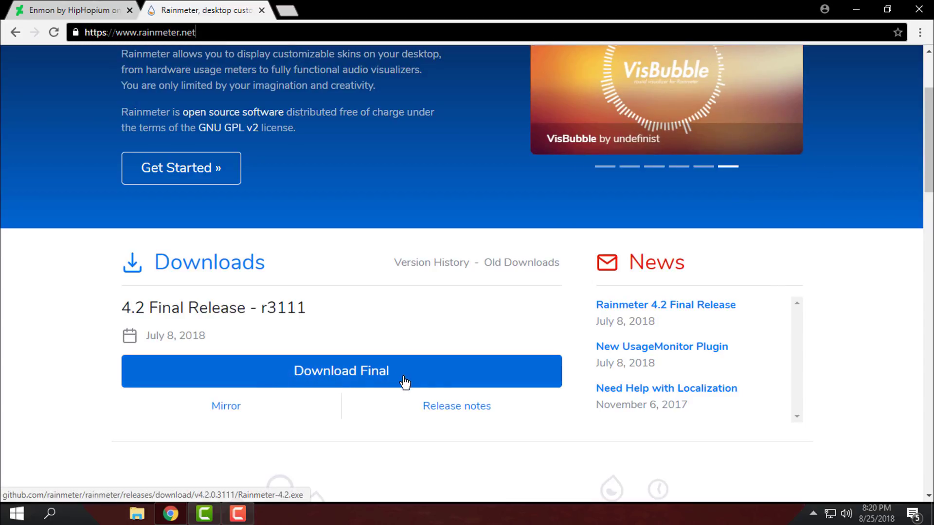
pyautogui.scroll(-2, 461, 383)
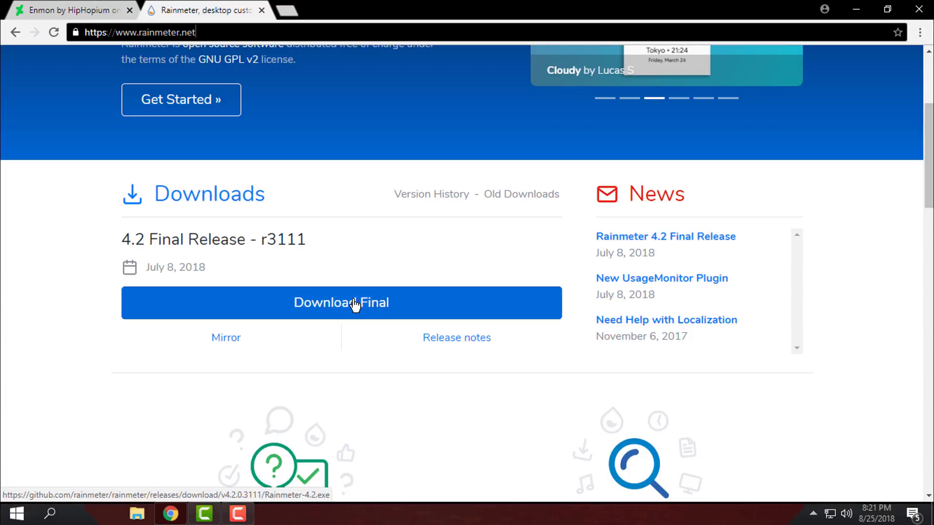
# Step: Close the Rainmeter page and follow the Enmon page's 'Justin Maller' credit to the DAMHALLA I wallpaper
pyautogui.click(262, 10)
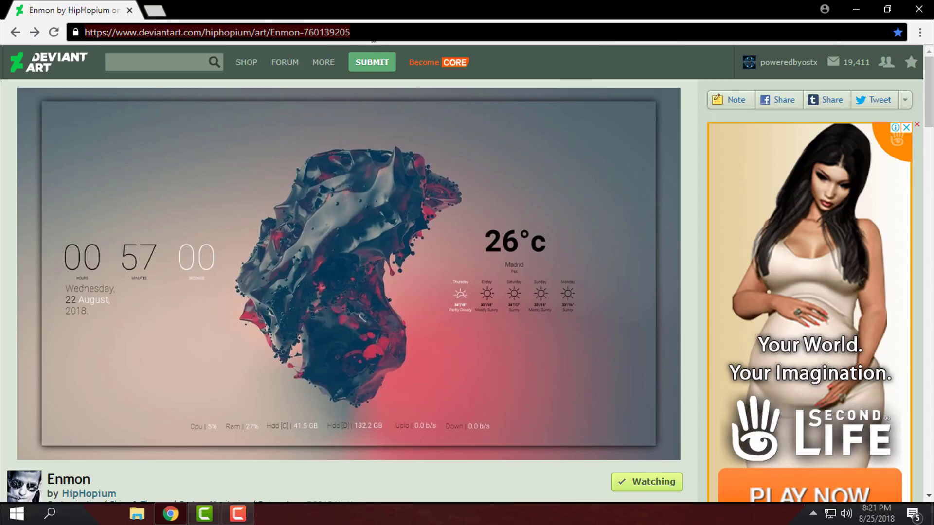
pyautogui.scroll(-4, 474, 285)
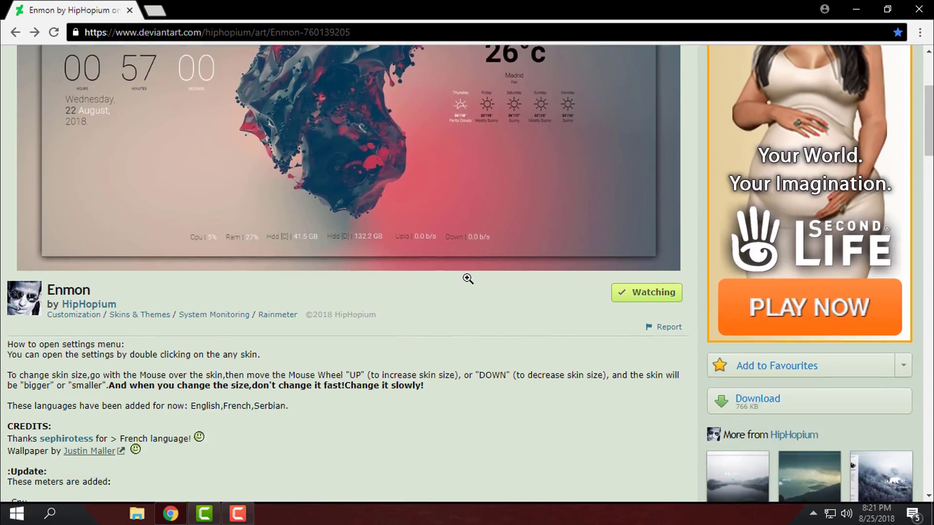
pyautogui.scroll(1, 468, 278)
pyautogui.scroll(-1, 660, 379)
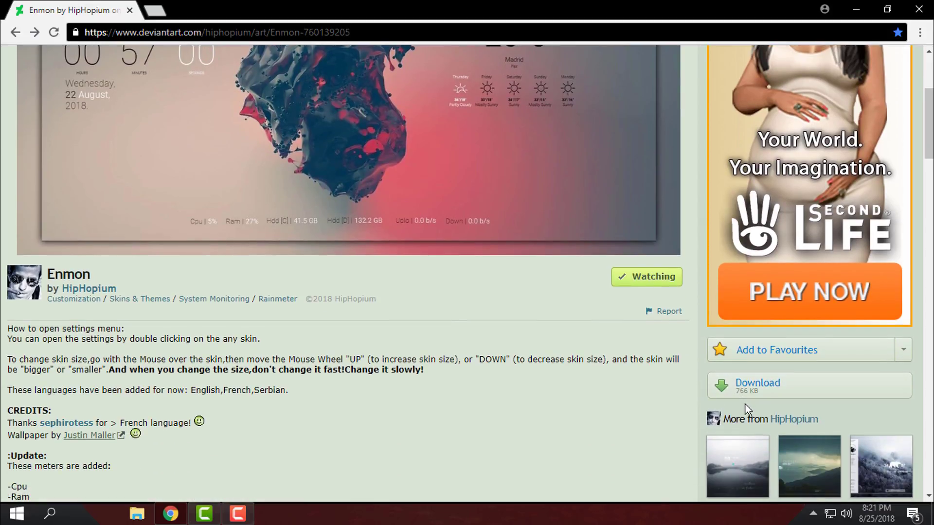
pyautogui.scroll(-1, 398, 390)
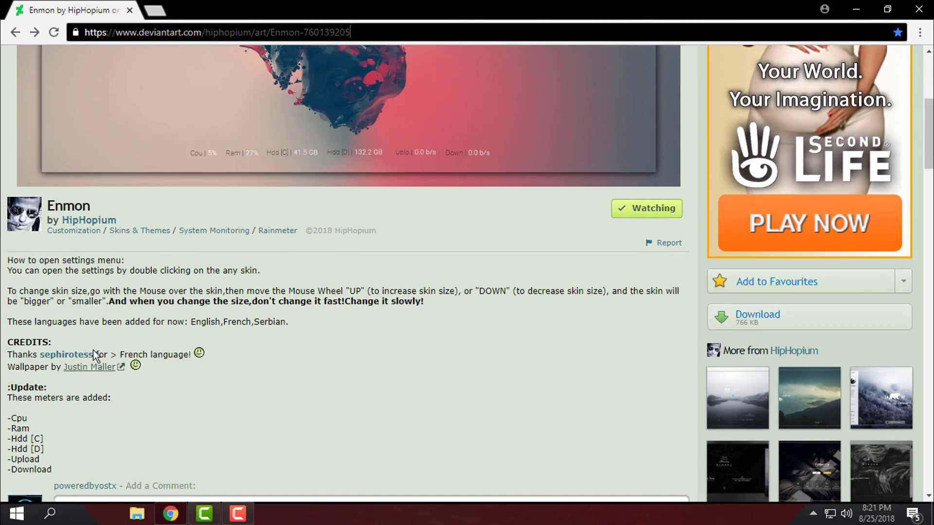
pyautogui.click(88, 370)
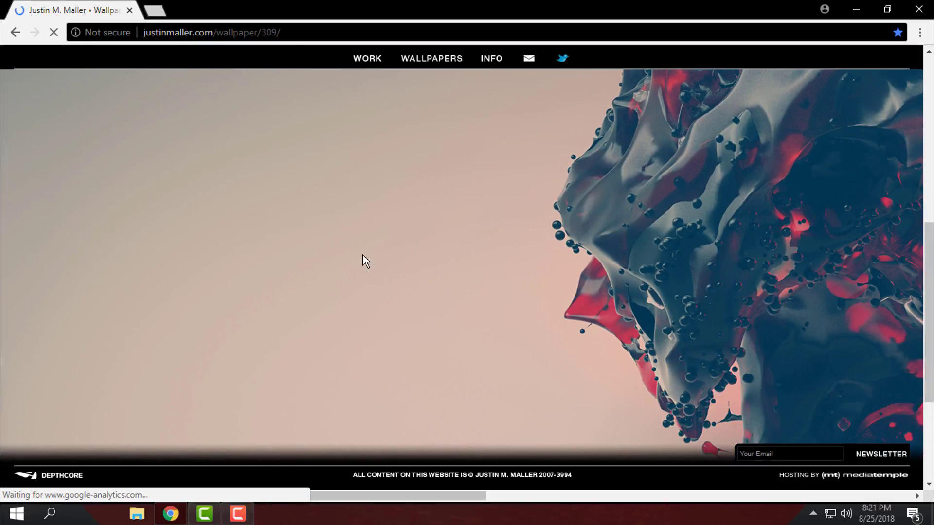
# Step: Save the 2560 x 1440 DAMHALLA I wallpaper image from justinmaller.com
pyautogui.rightClick(356, 197)
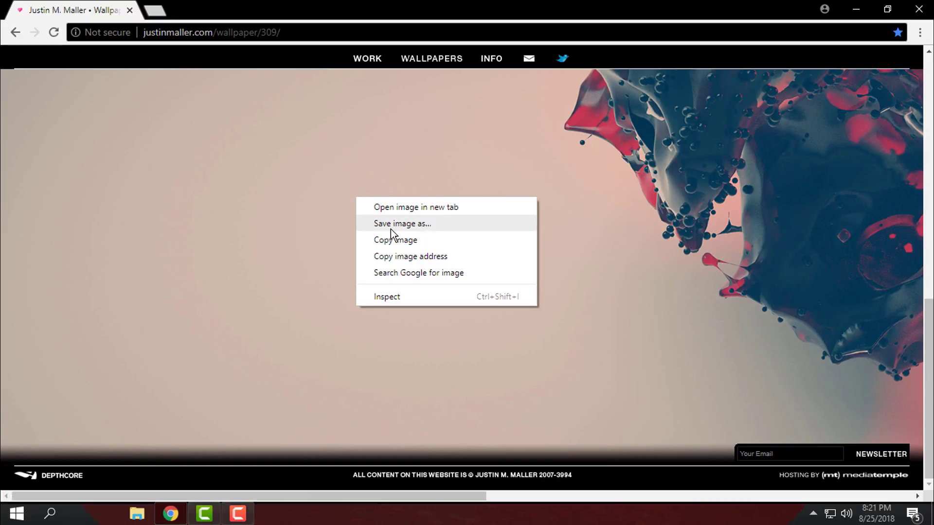
pyautogui.click(929, 358)
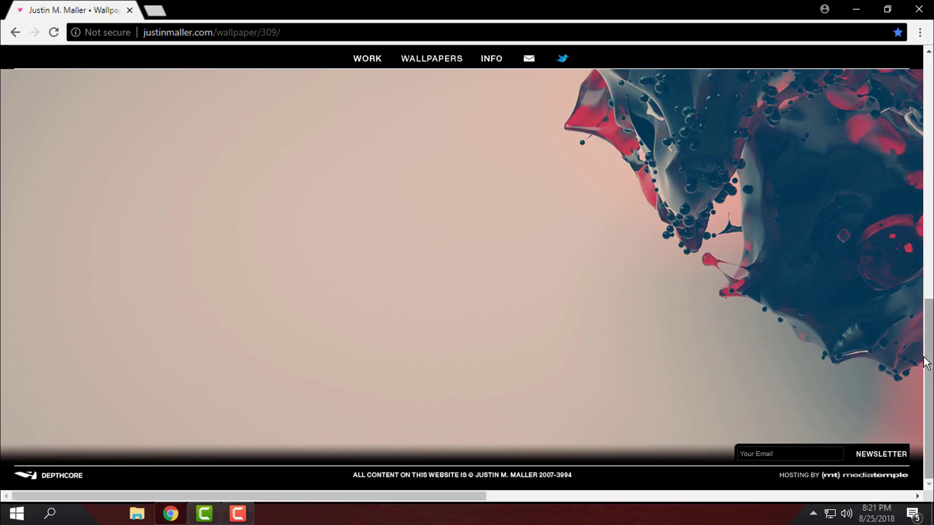
pyautogui.moveTo(928, 370); pyautogui.dragTo(929, 82)
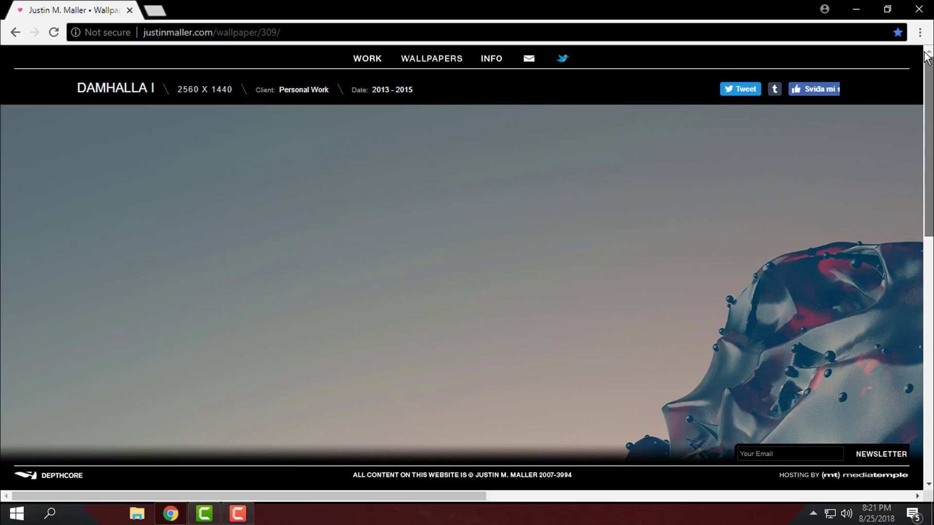
# Step: Close Chrome and refresh the desktop
pyautogui.click(920, 10)
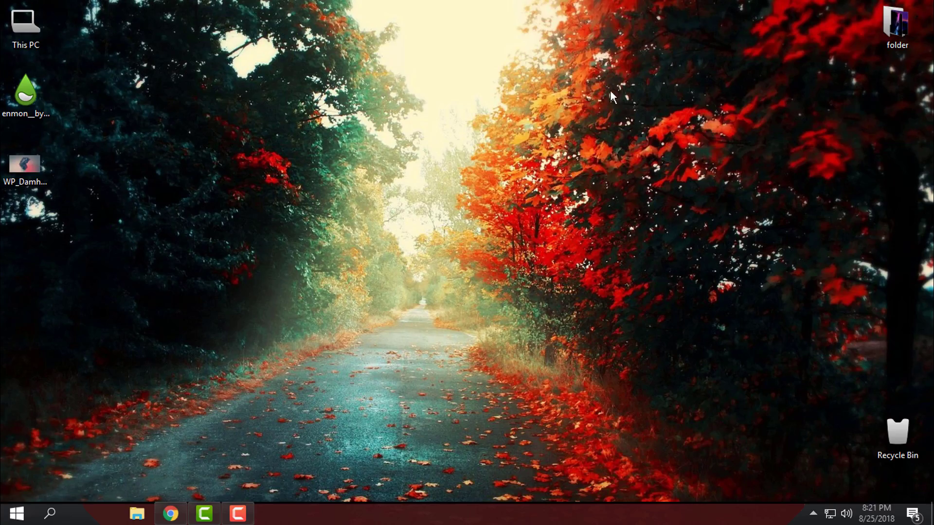
pyautogui.rightClick(99, 131)
pyautogui.click(139, 185)
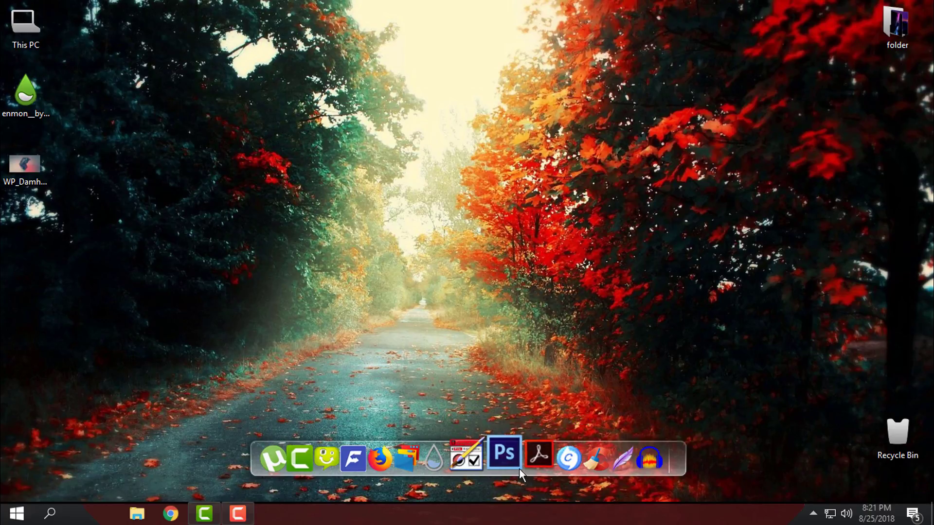
# Step: Install the Enmon skin and its layout from the downloaded enmon .rmskin file
pyautogui.click(12, 95)
pyautogui.rightClick(315, 165)
pyautogui.click(343, 221)
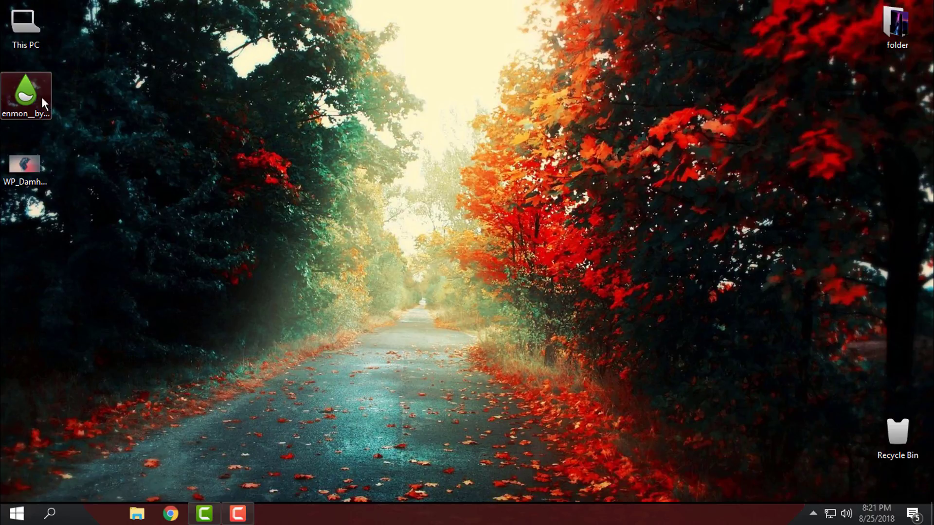
pyautogui.doubleClick(42, 98)
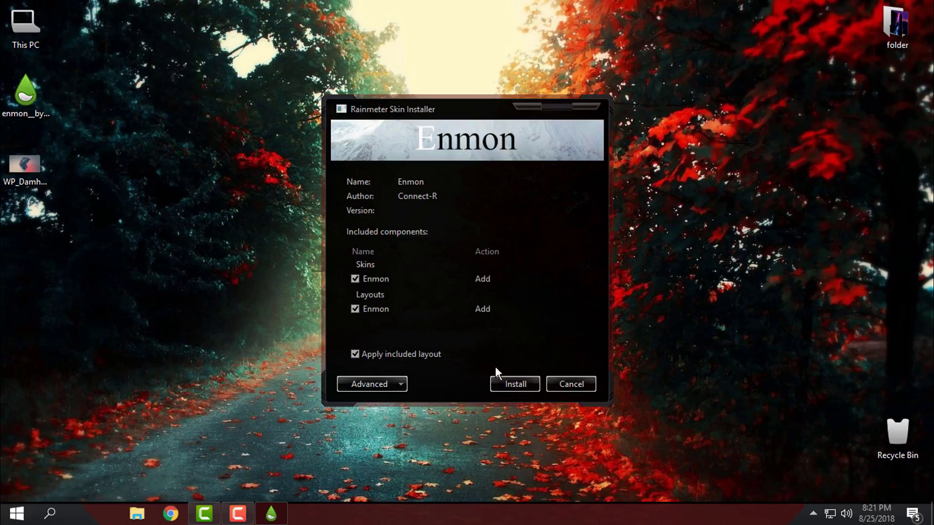
pyautogui.click(516, 382)
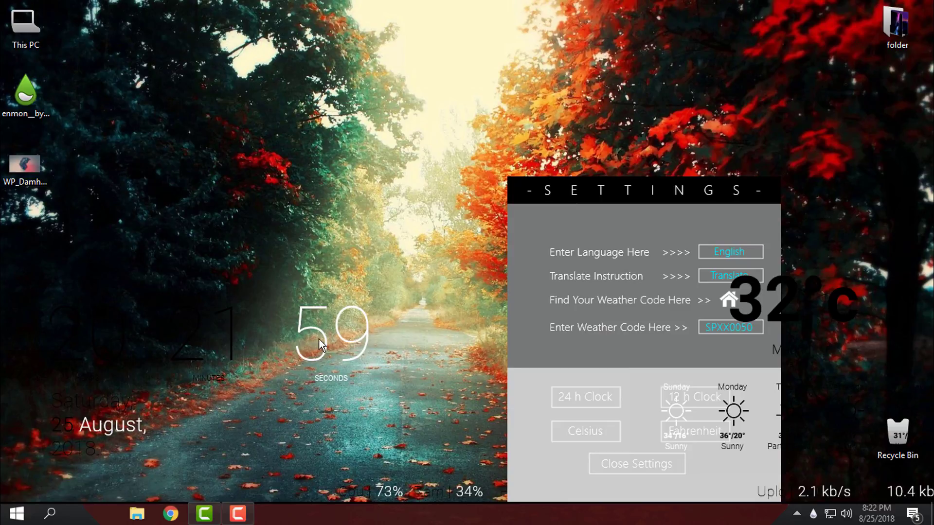
# Step: Reposition the Enmon seconds counter and the Settings panel on the desktop
pyautogui.moveTo(296, 319); pyautogui.dragTo(282, 281)
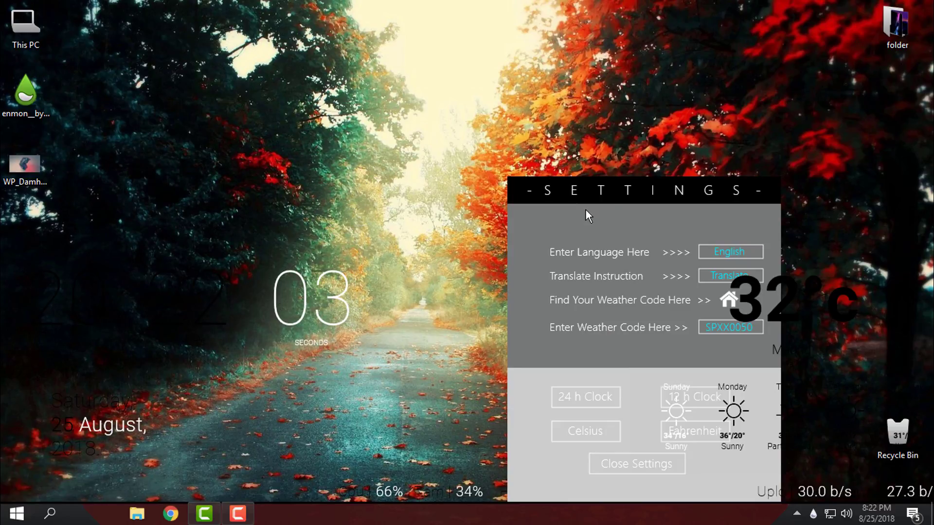
pyautogui.moveTo(612, 185); pyautogui.dragTo(465, 83)
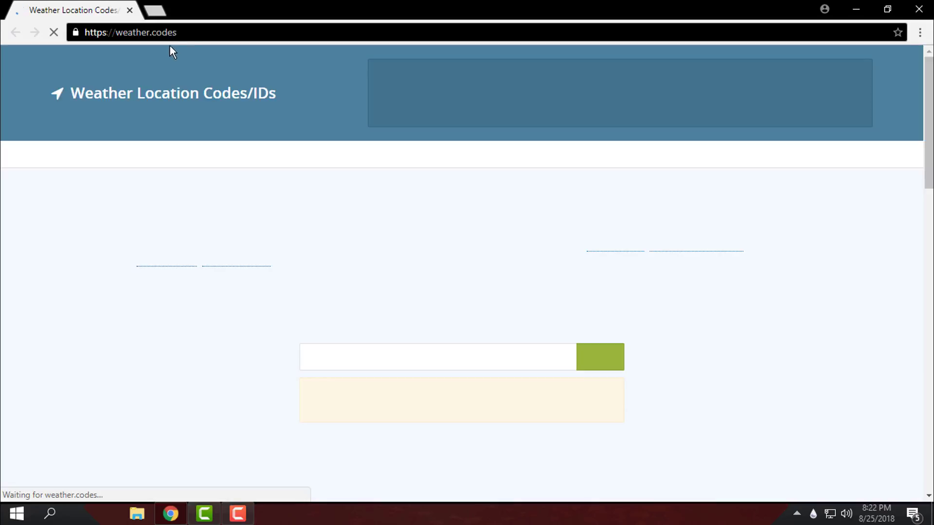
# Step: Search weather.codes for the 'banja luka' location codes
pyautogui.click(357, 375)
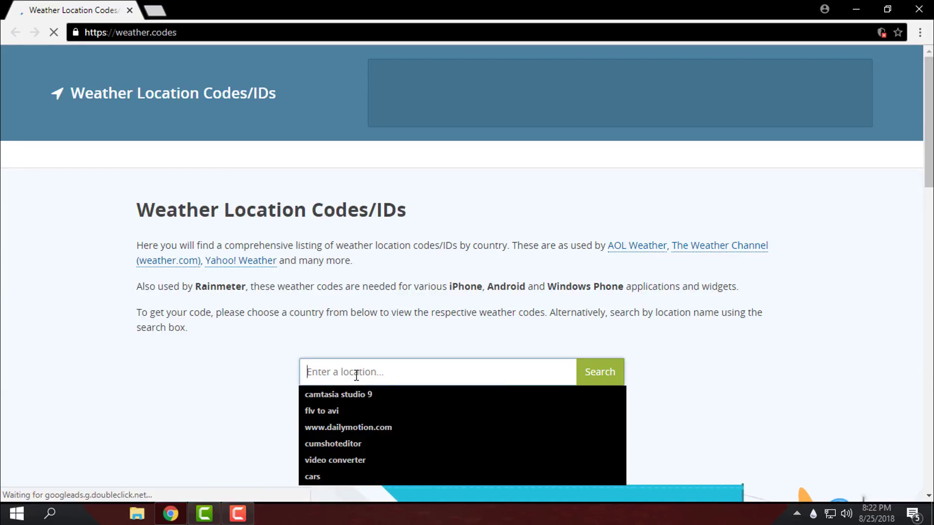
pyautogui.write('banja luka')
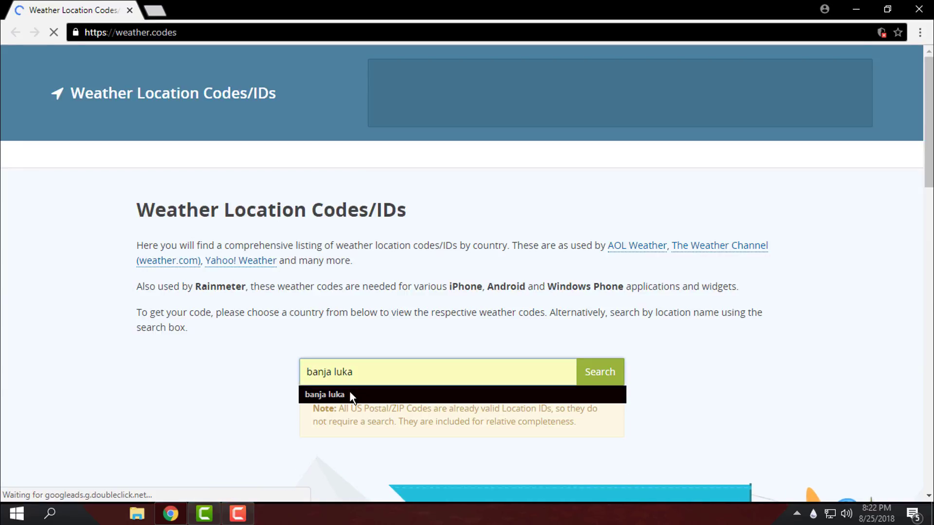
pyautogui.click(349, 391)
pyautogui.click(582, 381)
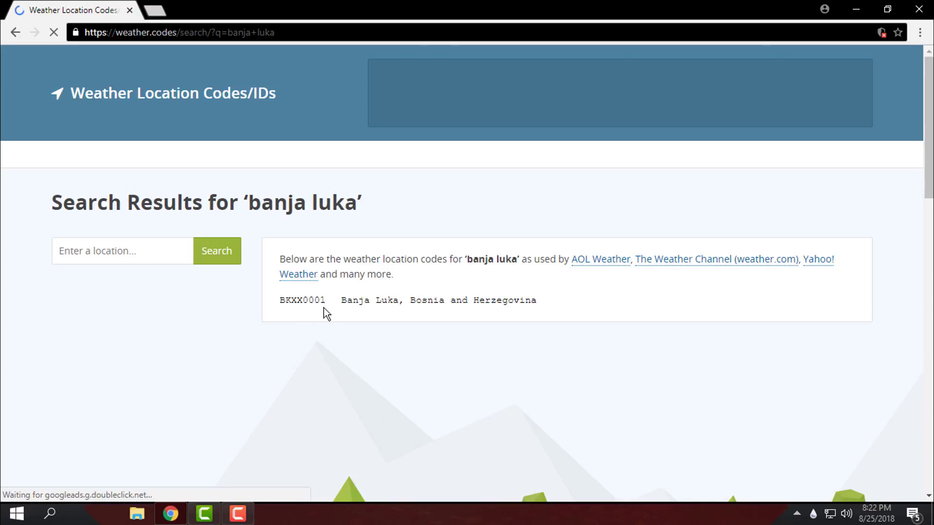
# Step: Select and copy the location code BKXX0001
pyautogui.moveTo(324, 301); pyautogui.dragTo(277, 311)
pyautogui.click(280, 300)
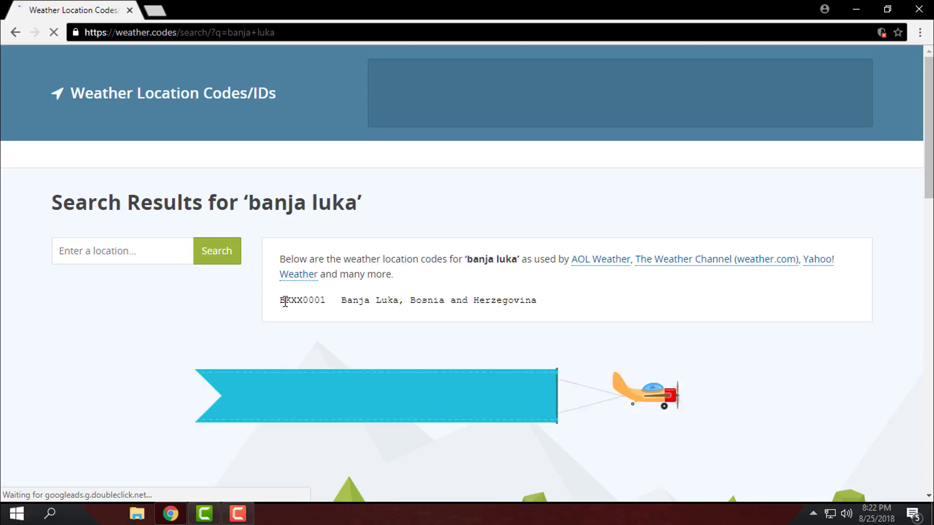
pyautogui.doubleClick(281, 303)
pyautogui.rightClick(319, 303)
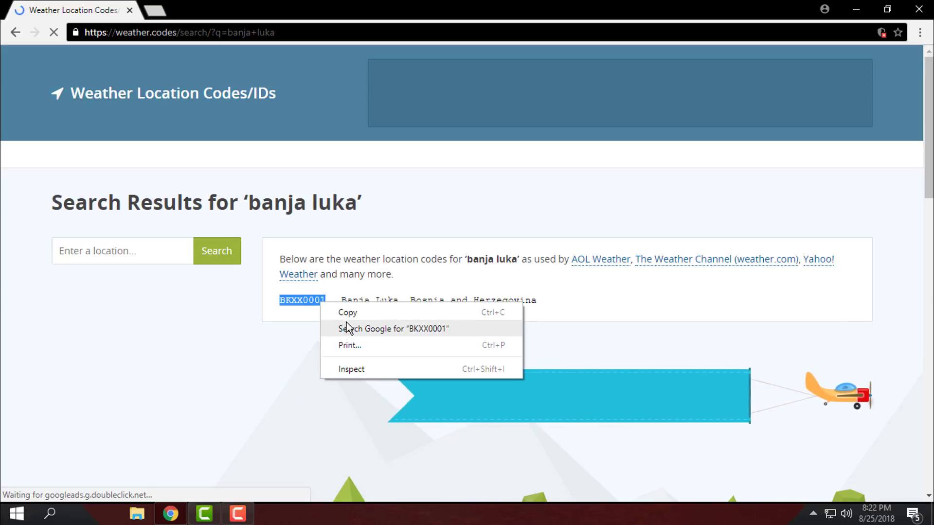
pyautogui.click(356, 313)
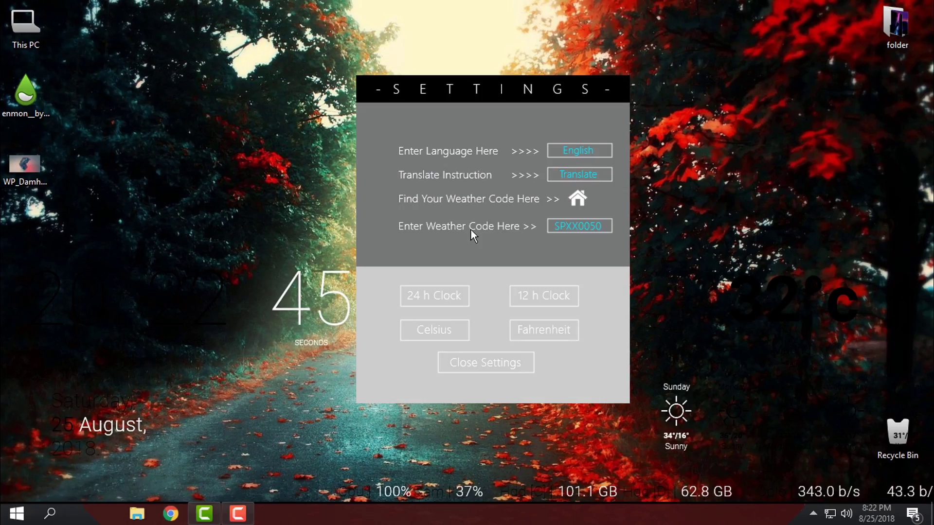
# Step: Replace weather code SPXX0050 with BKXX0001 and switch the Enmon clock to 24-hour format
pyautogui.click(574, 232)
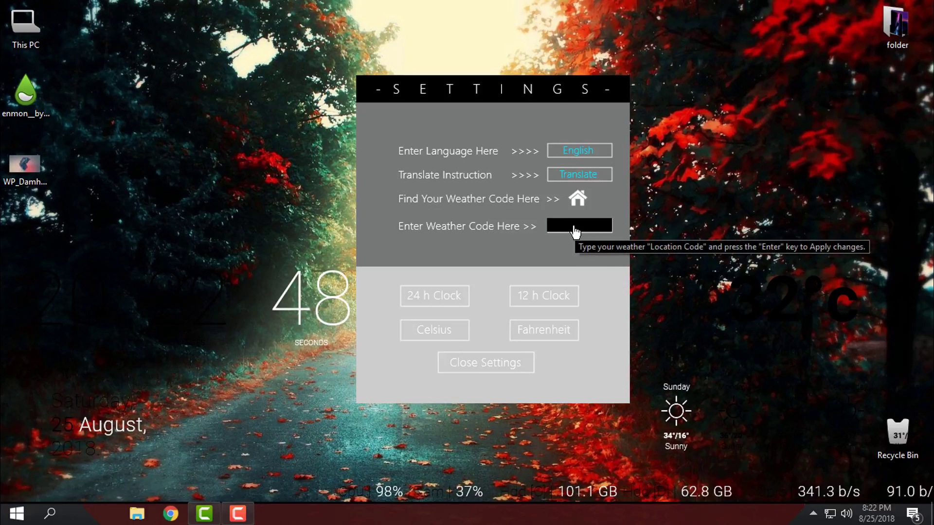
pyautogui.doubleClick(574, 226)
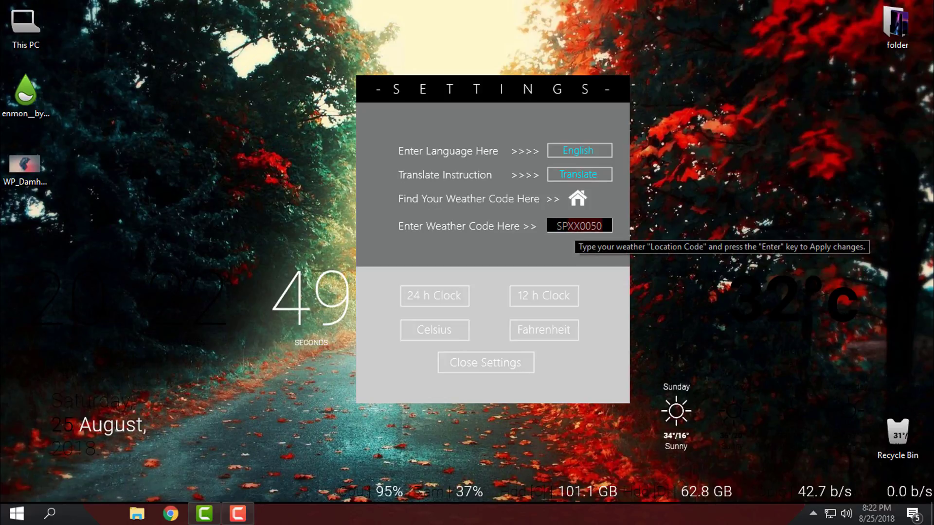
pyautogui.rightClick(586, 229)
pyautogui.click(616, 285)
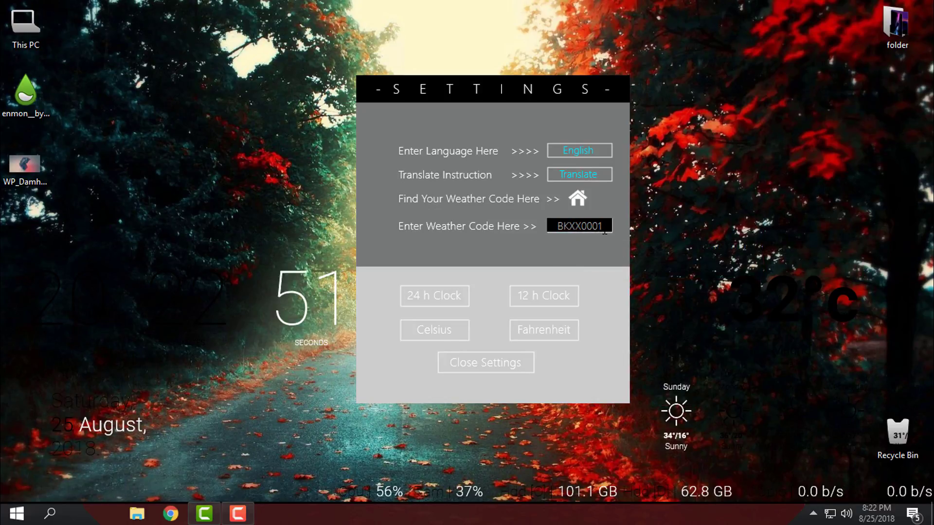
pyautogui.press('Return')
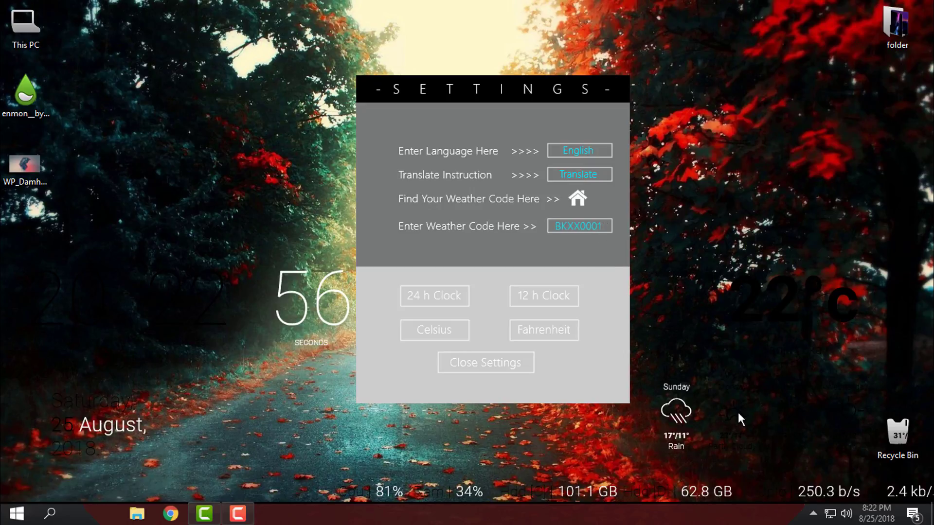
pyautogui.click(416, 299)
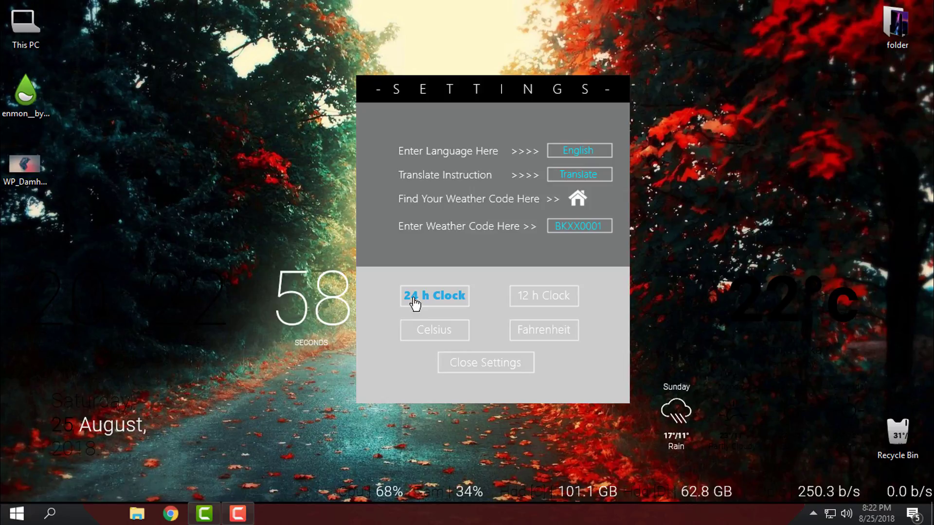
# Step: Close Enmon settings and set WP_Damhalla_I-2560x1440_00000.jpg as the desktop background via Photos
pyautogui.click(491, 363)
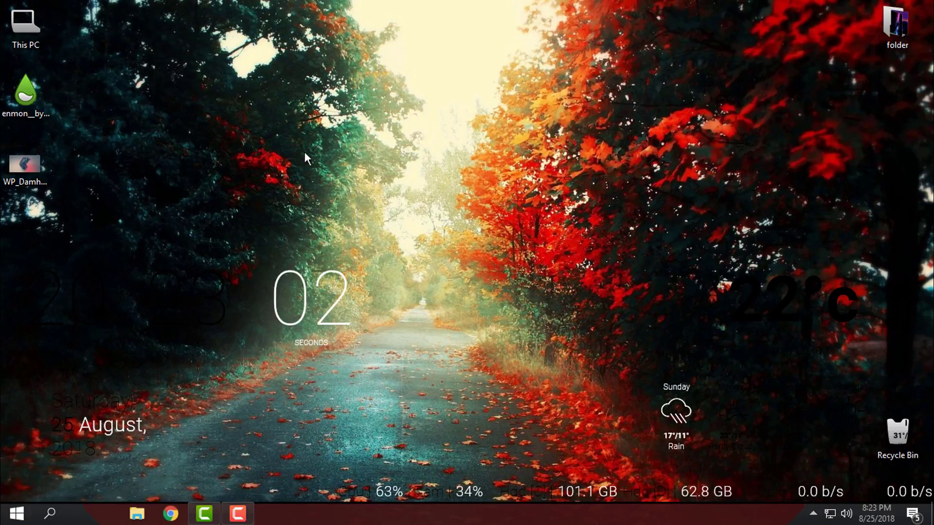
pyautogui.doubleClick(34, 166)
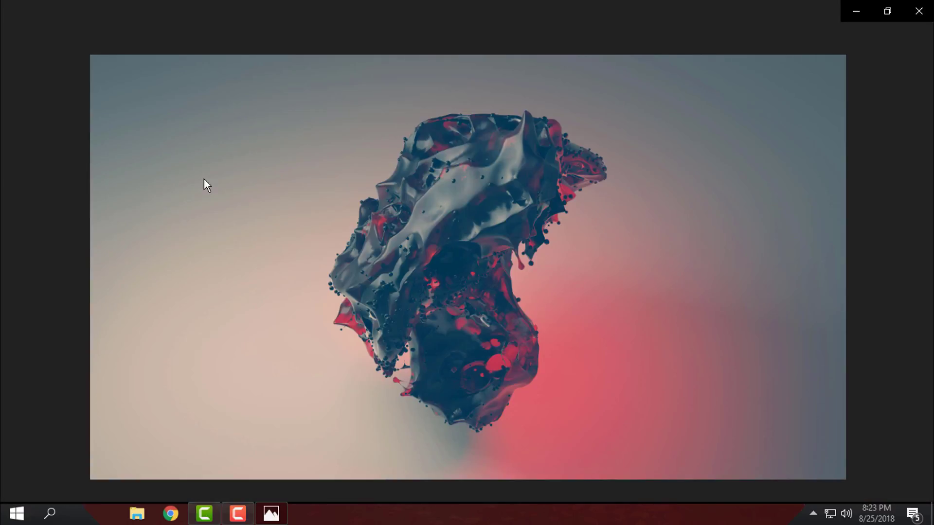
pyautogui.rightClick(261, 115)
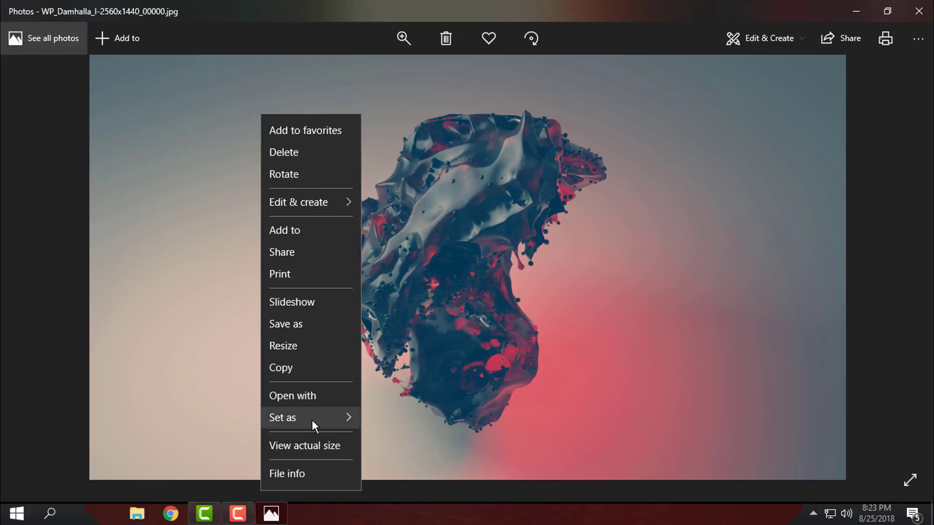
pyautogui.moveTo(311, 419)
pyautogui.click(411, 365)
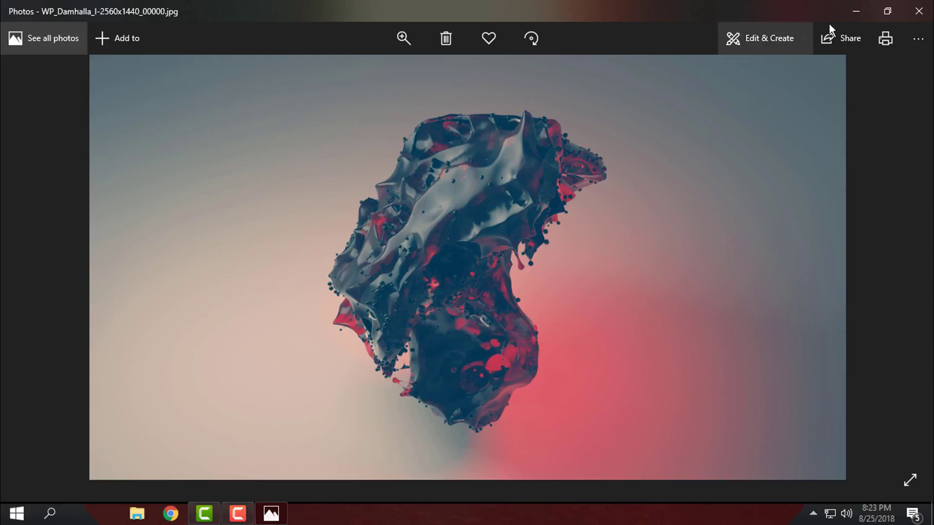
pyautogui.click(910, 17)
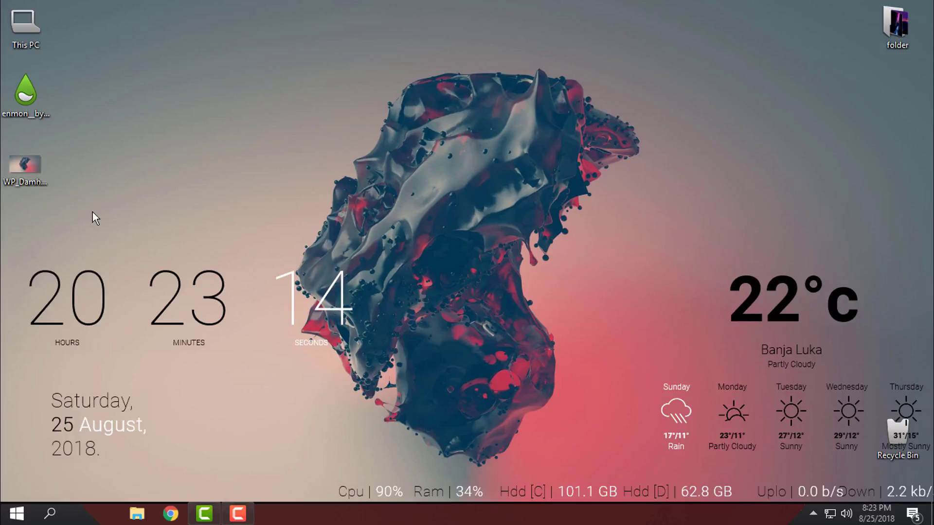
# Step: Delete the two downloaded files from the desktop
pyautogui.moveTo(92, 210); pyautogui.dragTo(16, 93)
pyautogui.rightClick(16, 96)
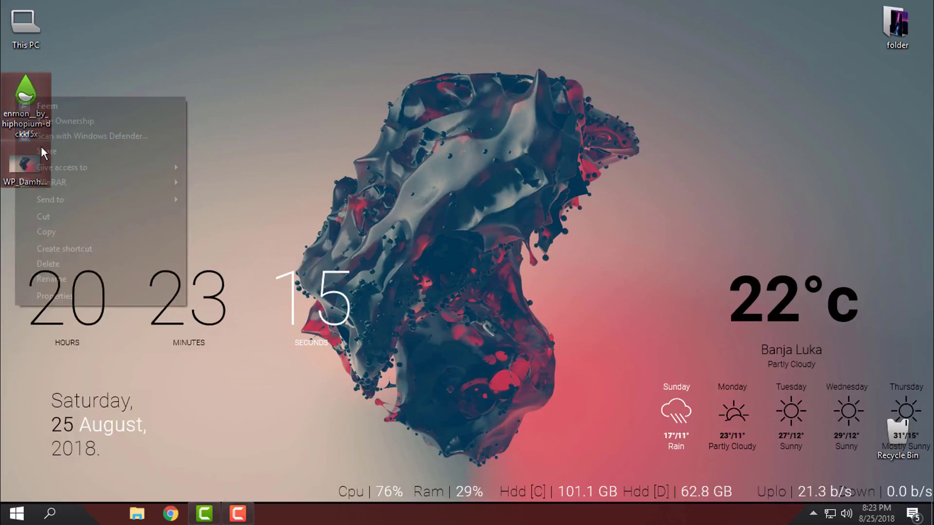
pyautogui.click(83, 259)
# Step: Move the clock, date and weather widgets higher on the screen
pyautogui.moveTo(104, 293); pyautogui.dragTo(83, 212)
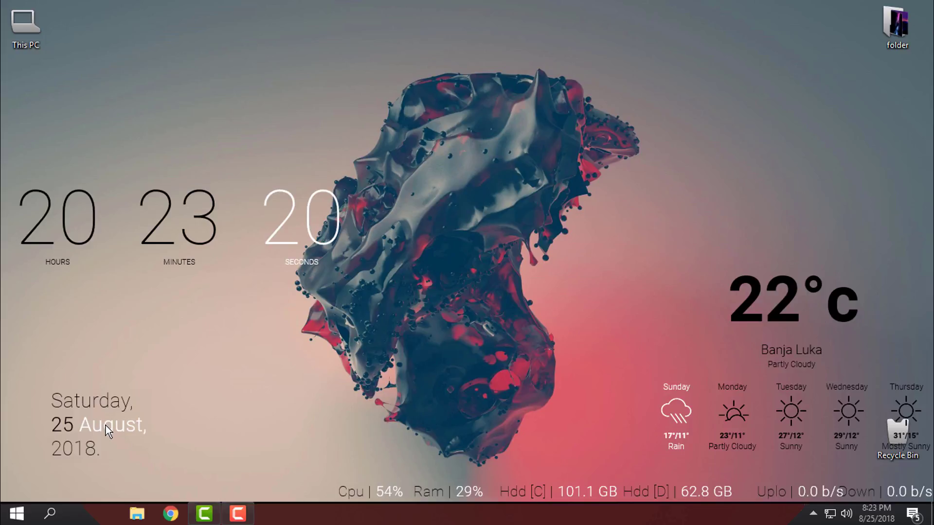
pyautogui.moveTo(106, 425); pyautogui.dragTo(71, 327)
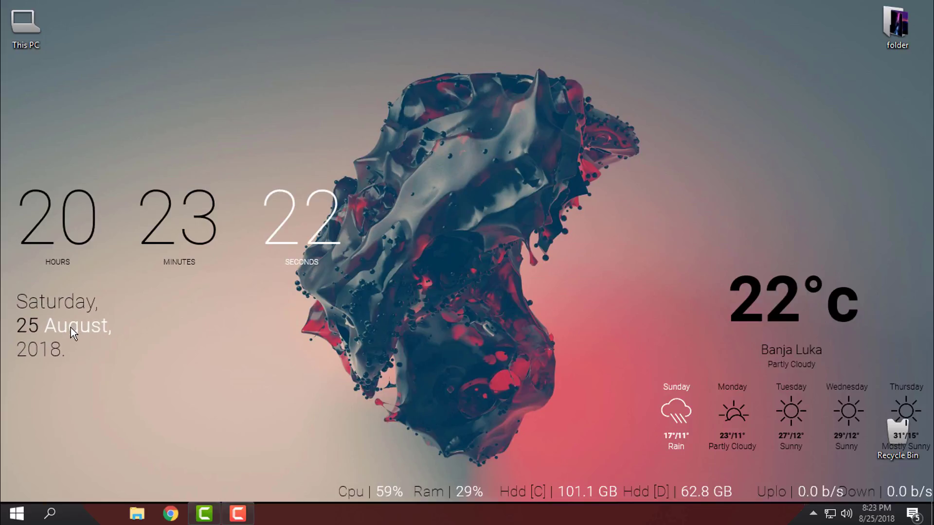
pyautogui.moveTo(772, 352); pyautogui.dragTo(763, 202)
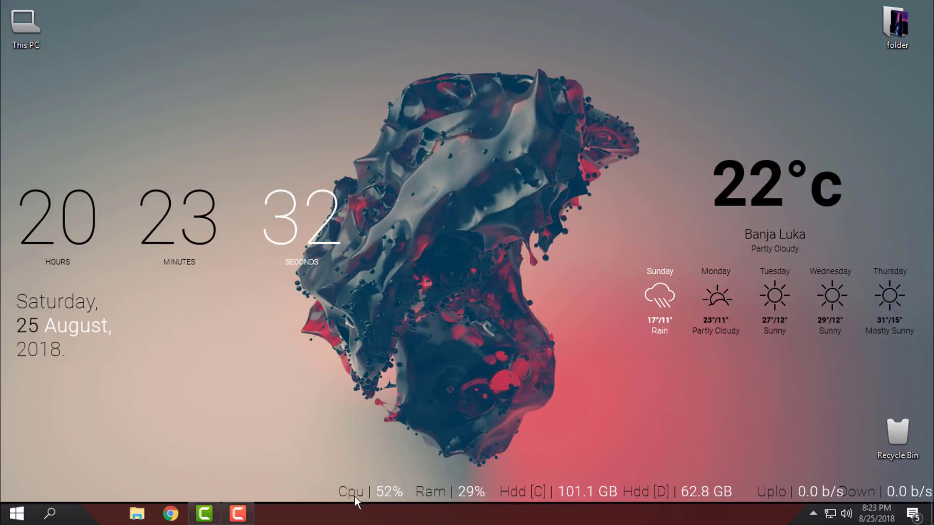
# Step: Line up the Cpu, Ram, Hdd [C], Hdd [D], upload and download readouts evenly along the bottom
pyautogui.moveTo(354, 494); pyautogui.dragTo(220, 485)
pyautogui.moveTo(585, 457)
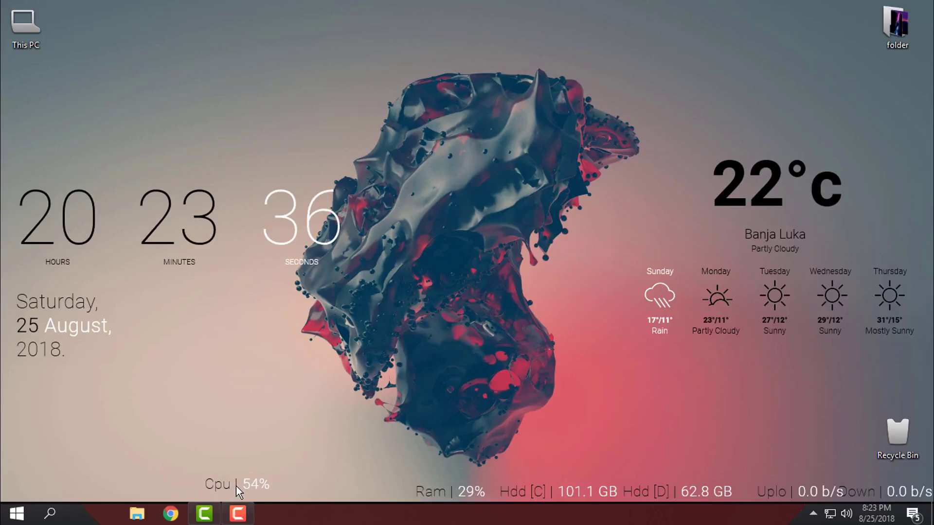
pyautogui.moveTo(235, 486); pyautogui.dragTo(236, 491)
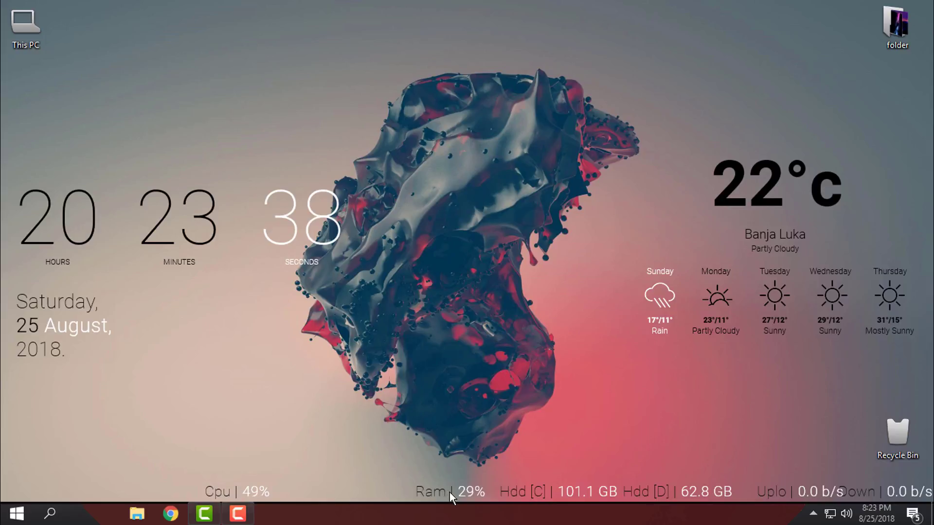
pyautogui.moveTo(450, 494); pyautogui.dragTo(318, 492)
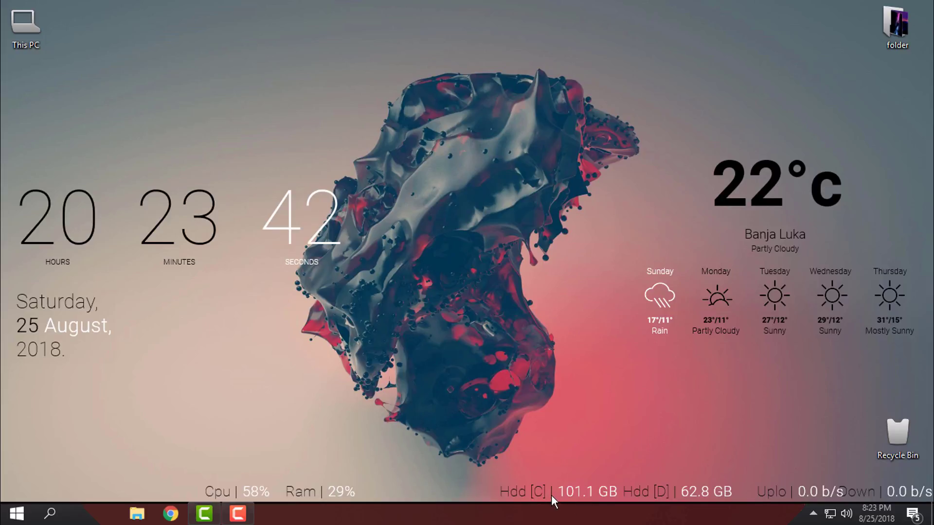
pyautogui.moveTo(550, 495); pyautogui.dragTo(432, 494)
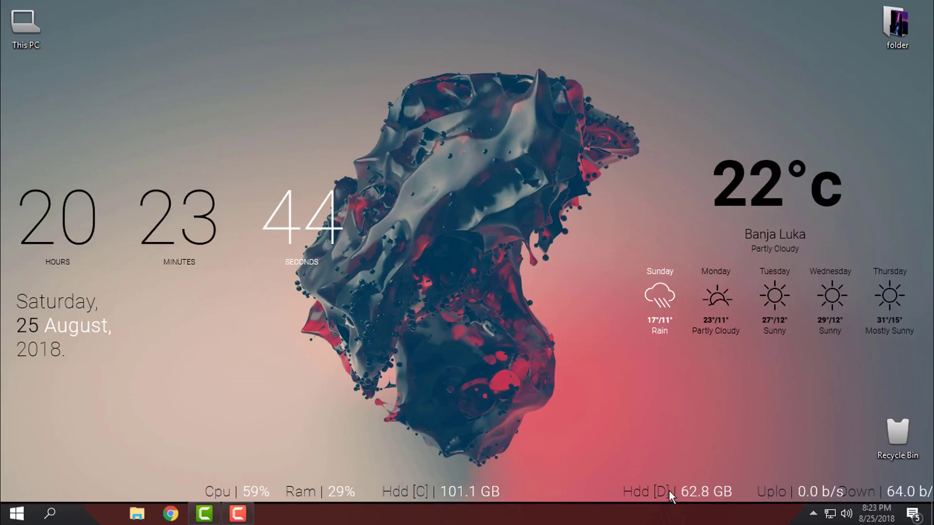
pyautogui.moveTo(672, 491); pyautogui.dragTo(564, 492)
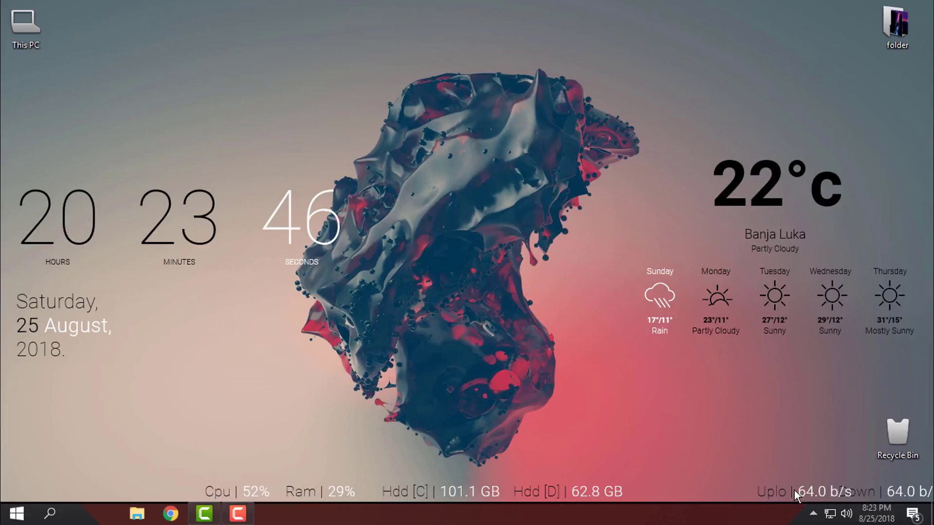
pyautogui.moveTo(791, 491); pyautogui.dragTo(673, 488)
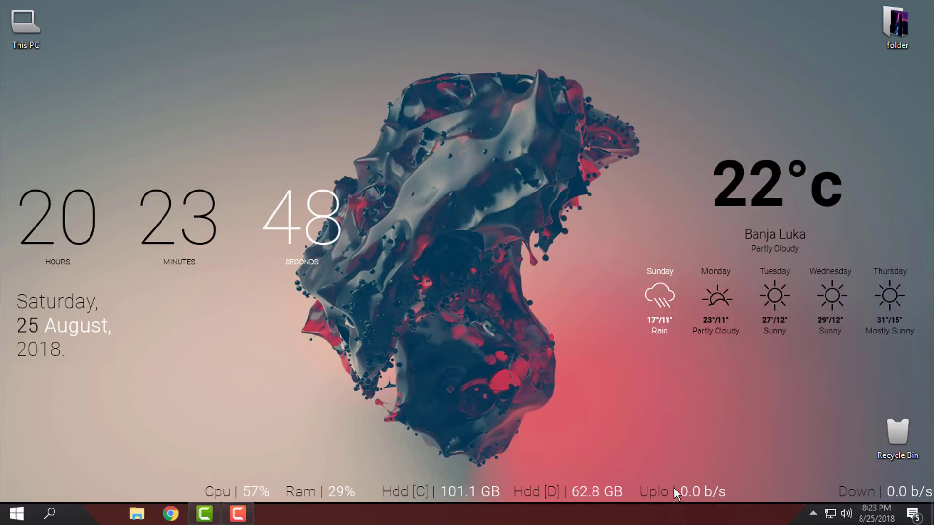
pyautogui.moveTo(880, 492); pyautogui.dragTo(802, 493)
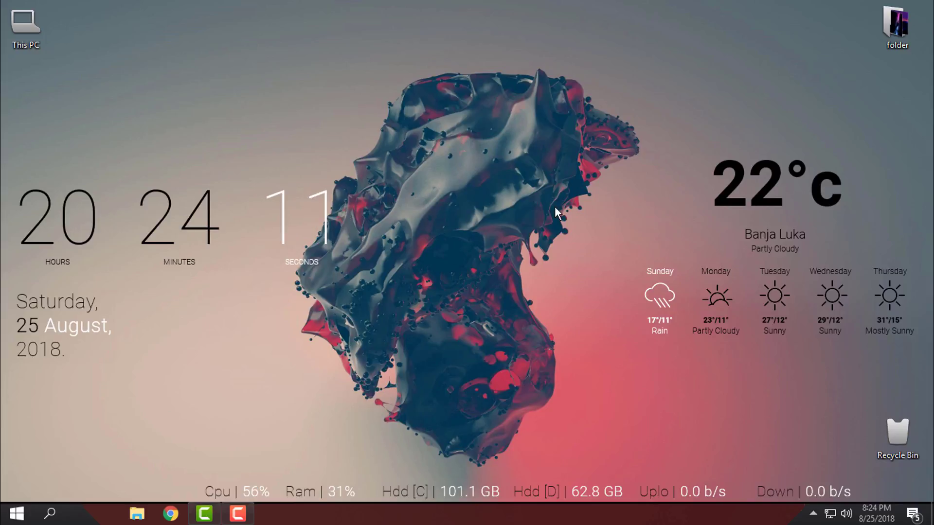
pyautogui.click(812, 514)
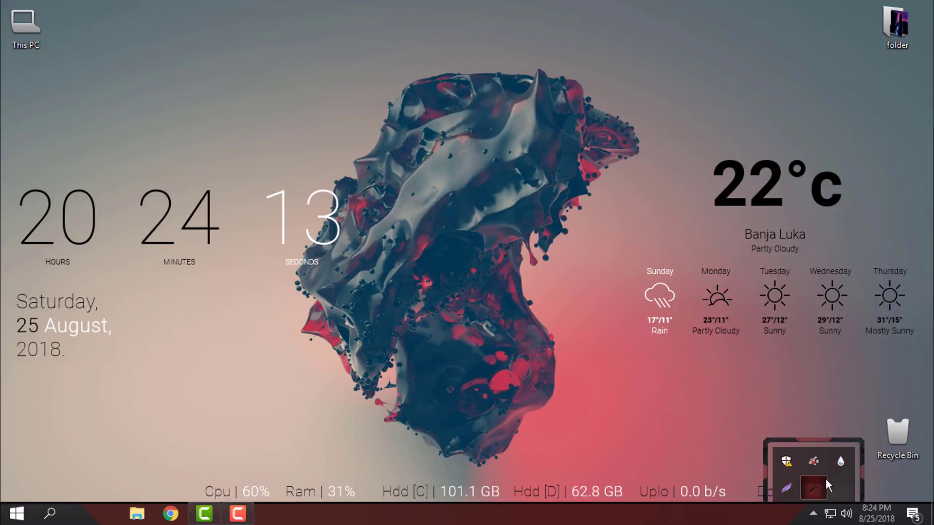
pyautogui.rightClick(844, 460)
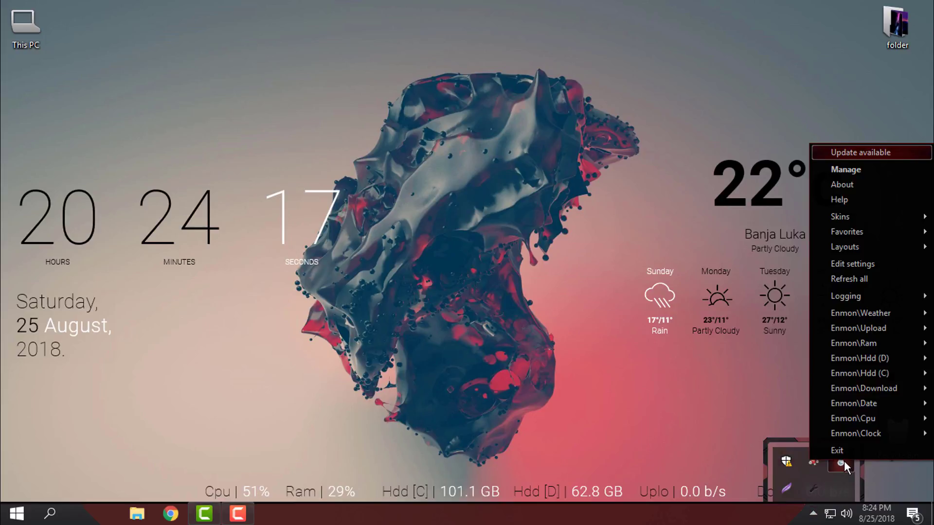
pyautogui.click(856, 173)
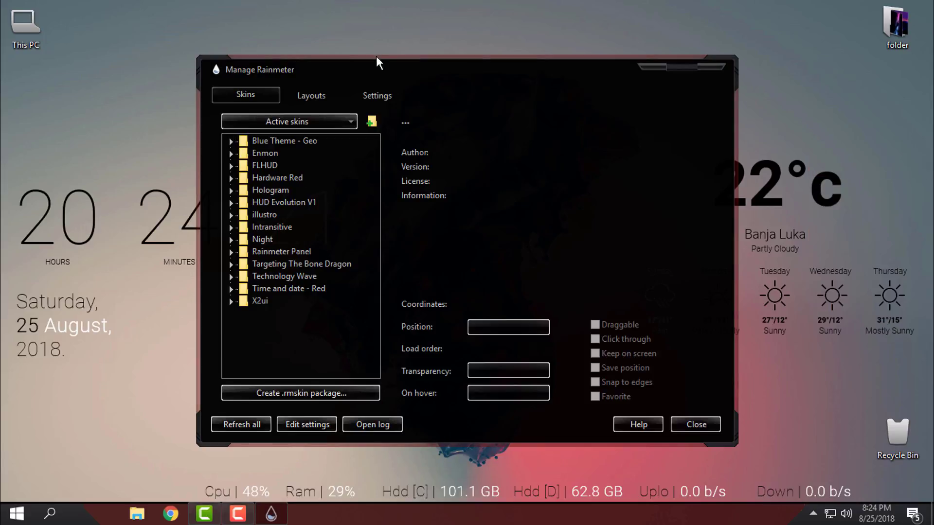
pyautogui.moveTo(375, 57); pyautogui.dragTo(552, 49)
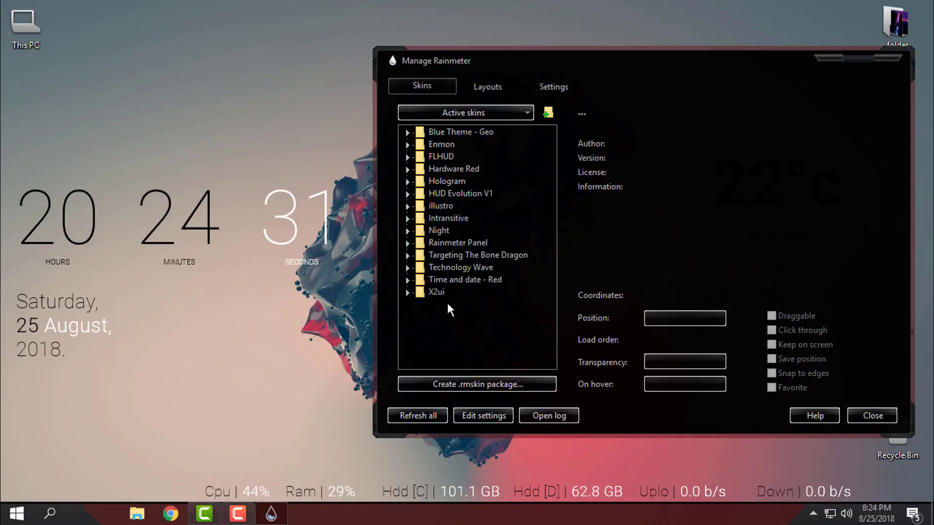
pyautogui.click(407, 144)
pyautogui.click(420, 157)
pyautogui.click(465, 168)
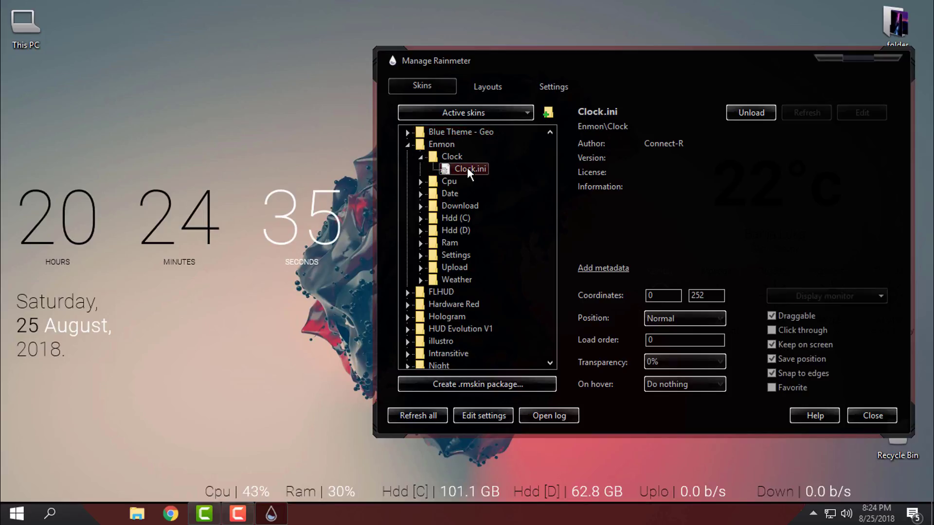
pyautogui.rightClick(468, 169)
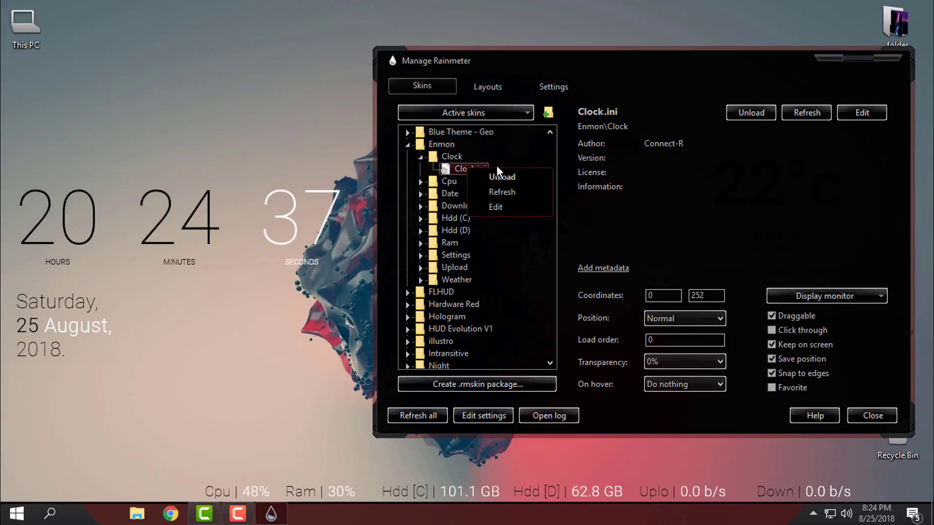
pyautogui.click(501, 177)
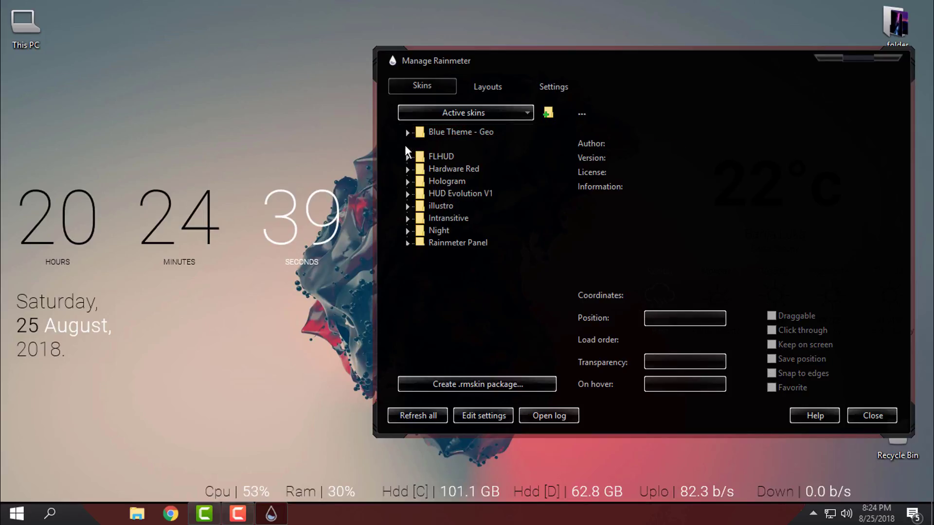
# Step: Close the skin manager and nudge the Enmon weather widget slightly higher
pyautogui.click(892, 58)
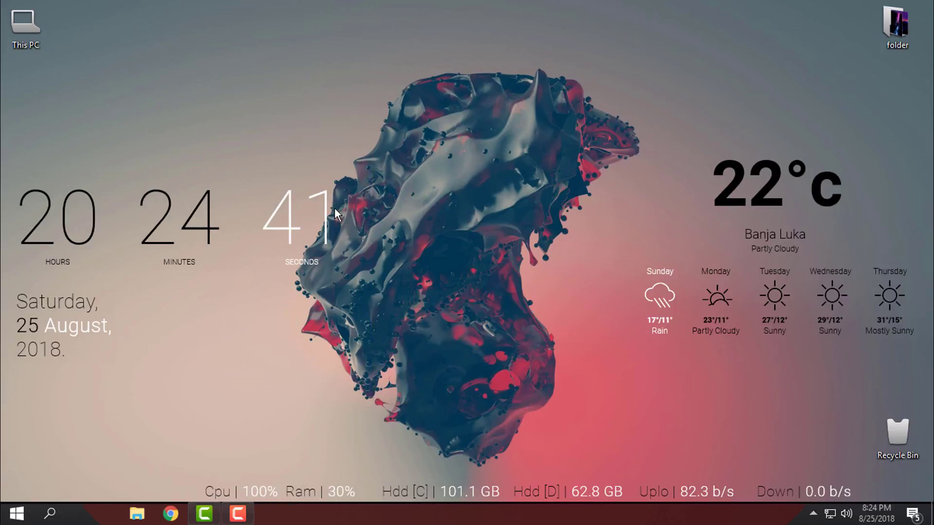
pyautogui.moveTo(733, 171)
pyautogui.mouseDown()
pyautogui.moveTo(736, 153)
pyautogui.moveTo(736, 166)
pyautogui.mouseUp()
pyautogui.rightClick(736, 165)
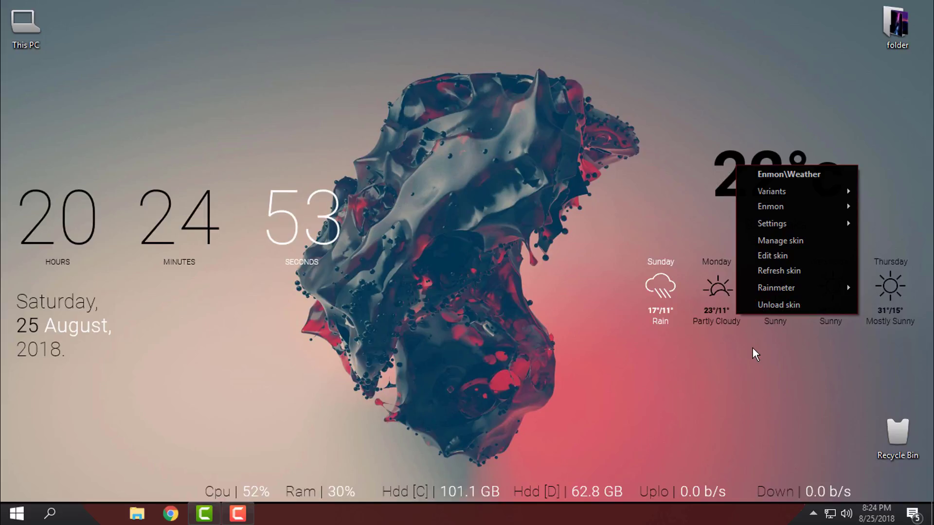
pyautogui.click(474, 305)
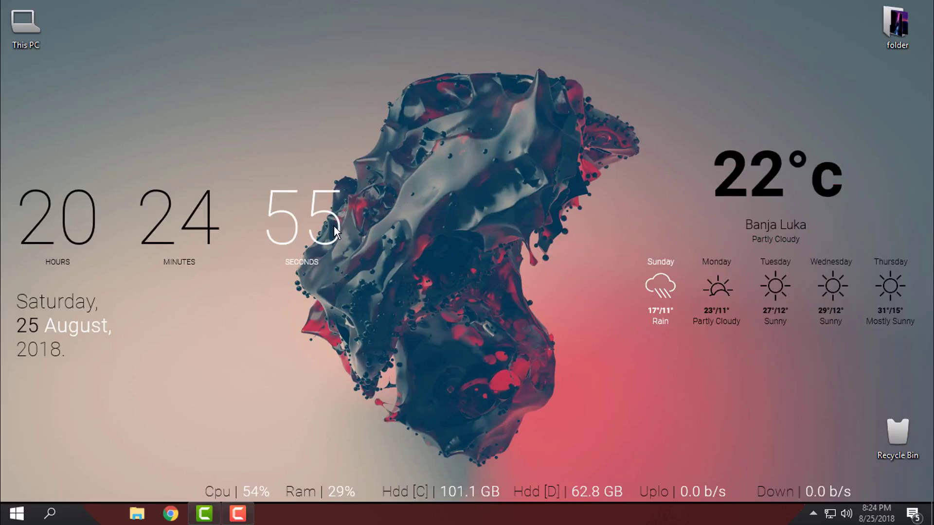